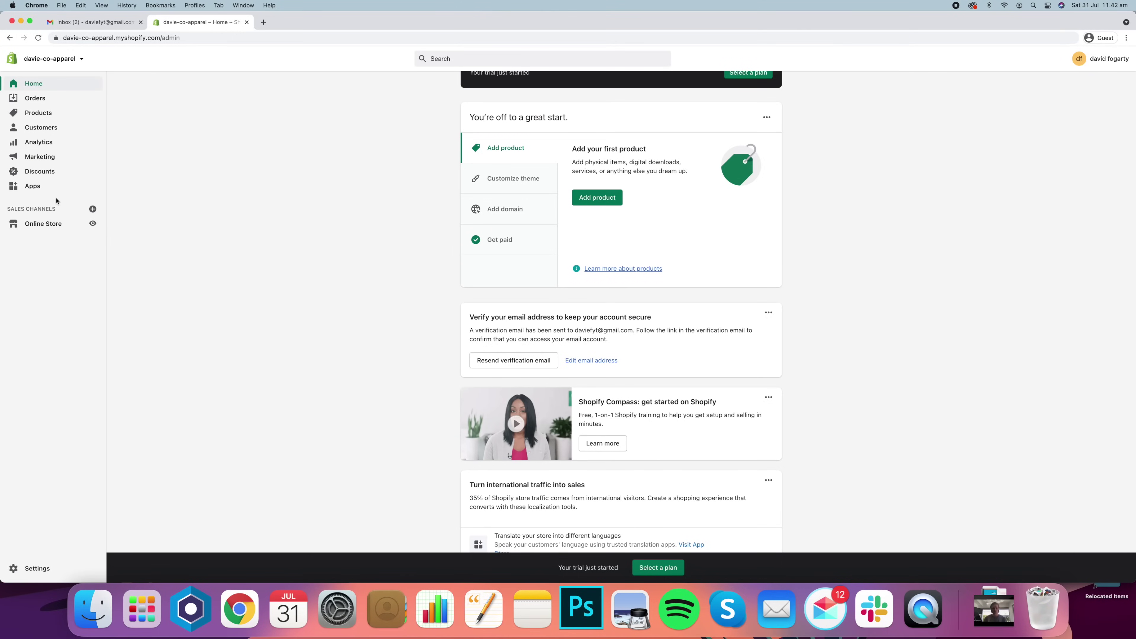
Go from the store's Apps page to the Shopify App Store and search it for "klaviyo"
left_click(32, 186)
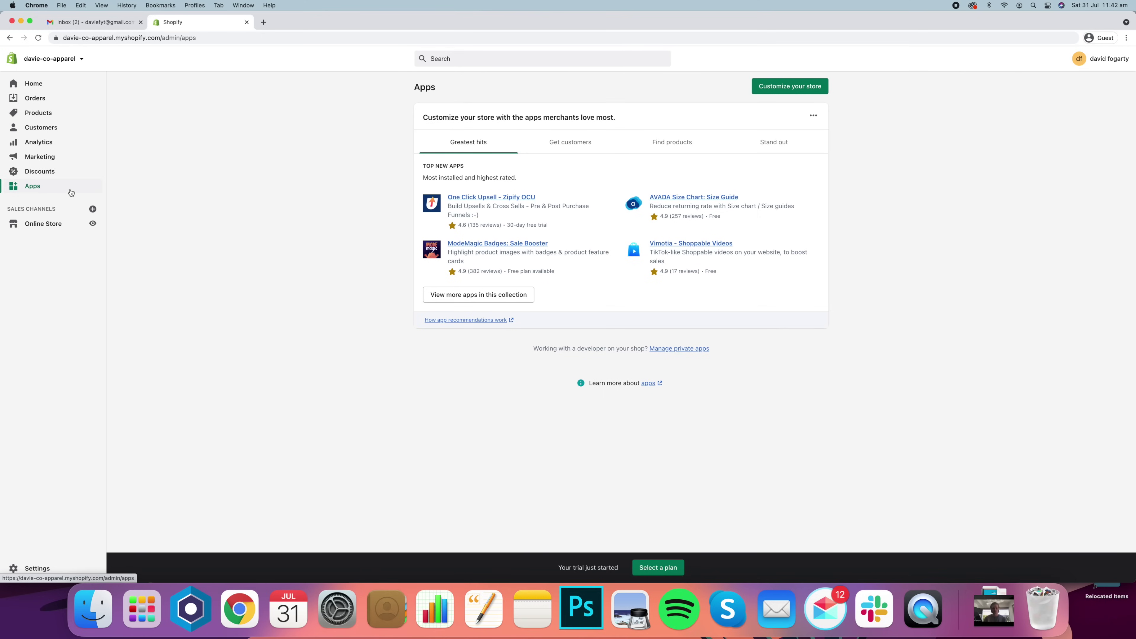
left_click(800, 89)
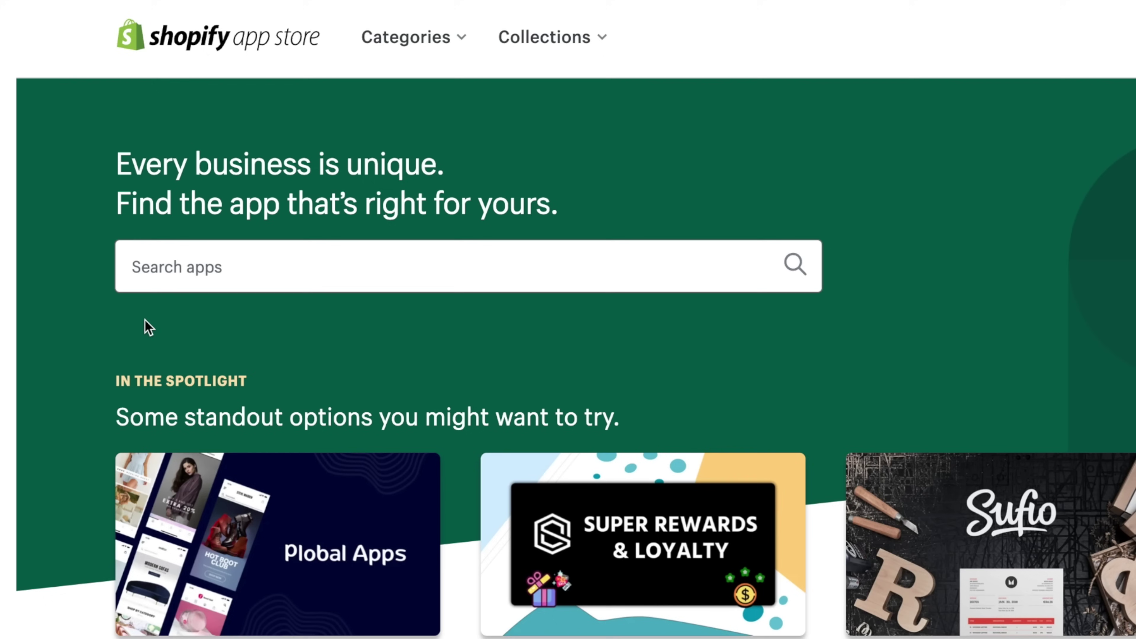
left_click(233, 281)
type("klaviyo")
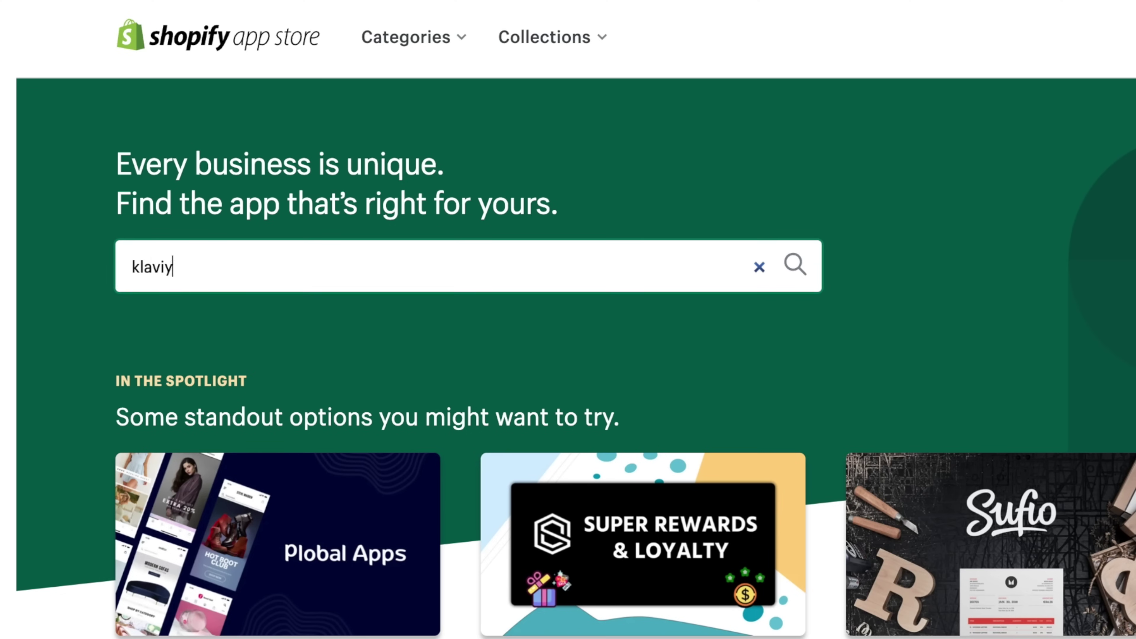
key("Return")
Add the Klaviyo: Email Marketing & SMS app to the store and approve its installation
left_click(470, 223)
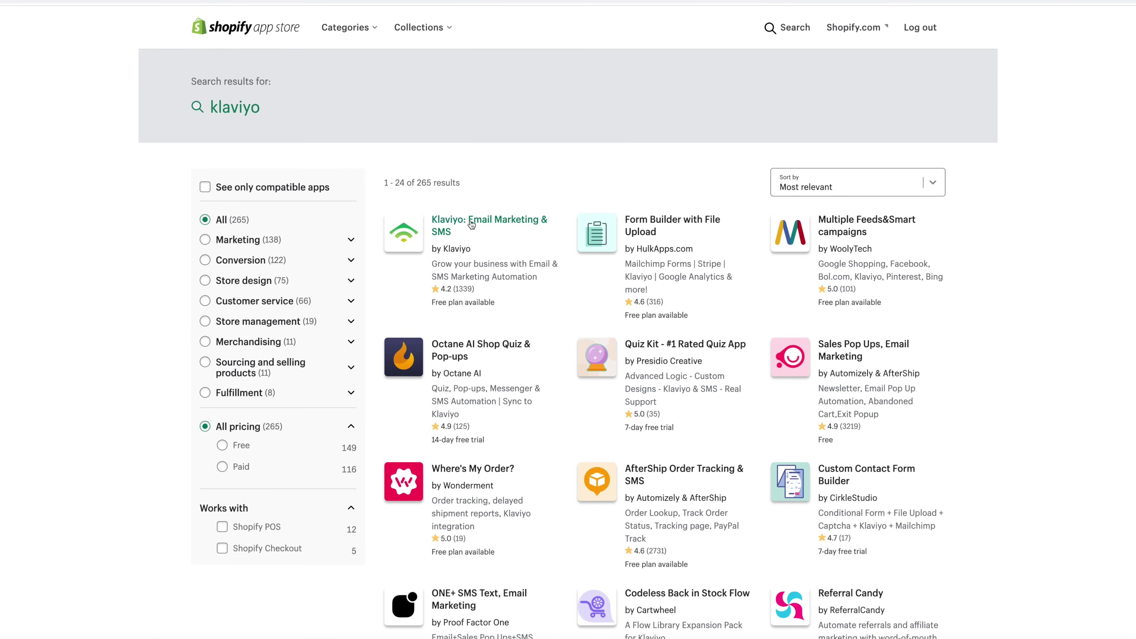
left_click(353, 205)
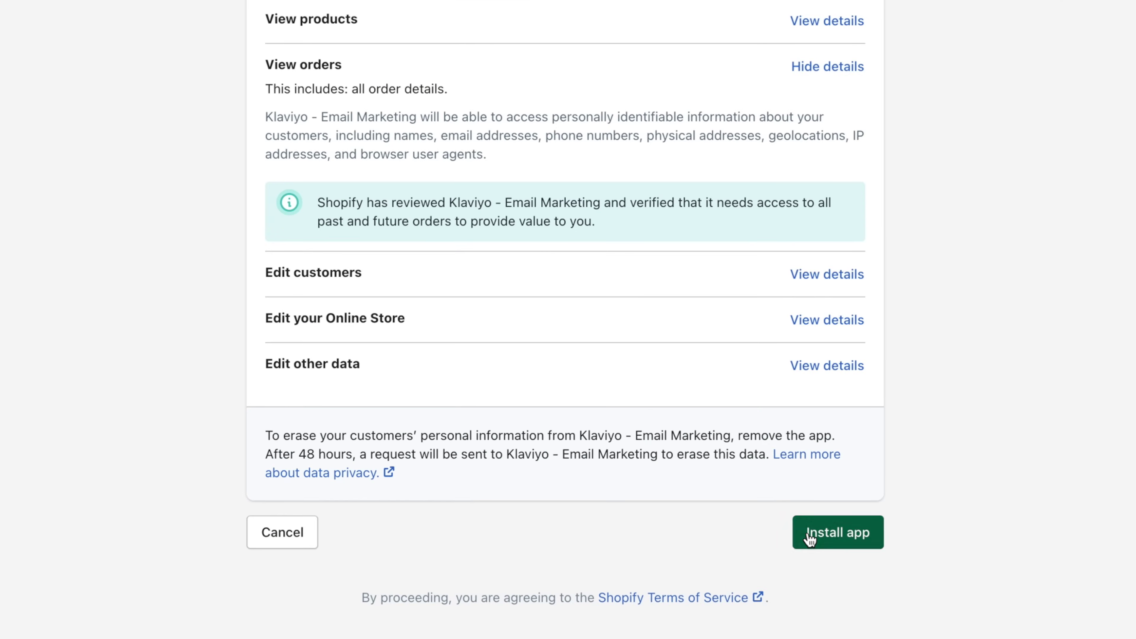
left_click(809, 538)
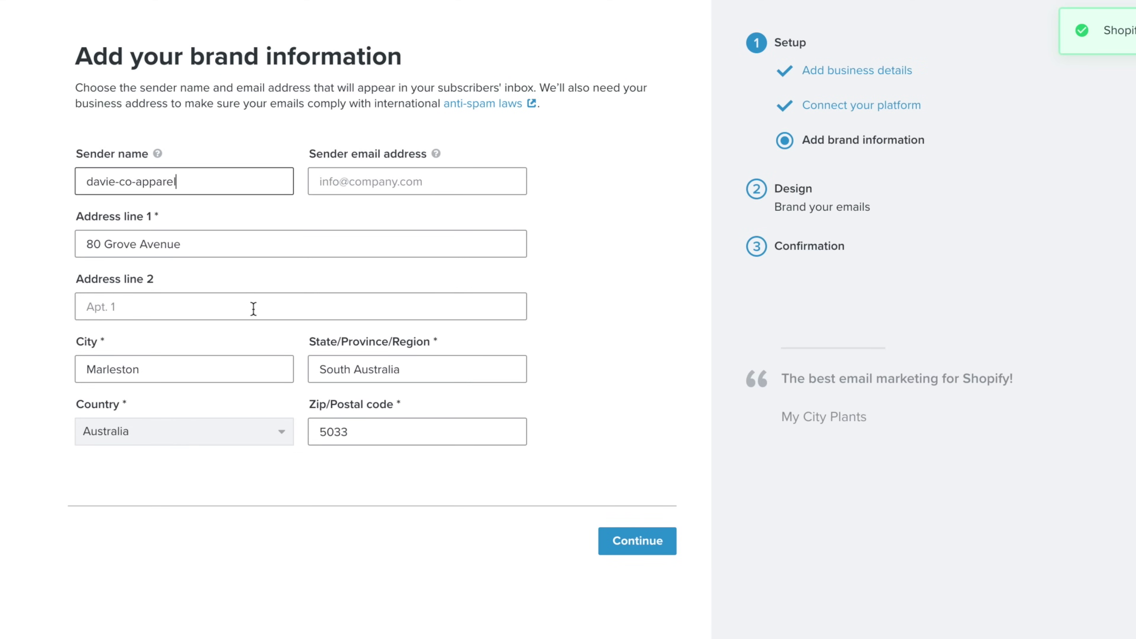
Fill in the sender email address in the brand information, keep the other details, and continue the setup
triple_click(286, 246)
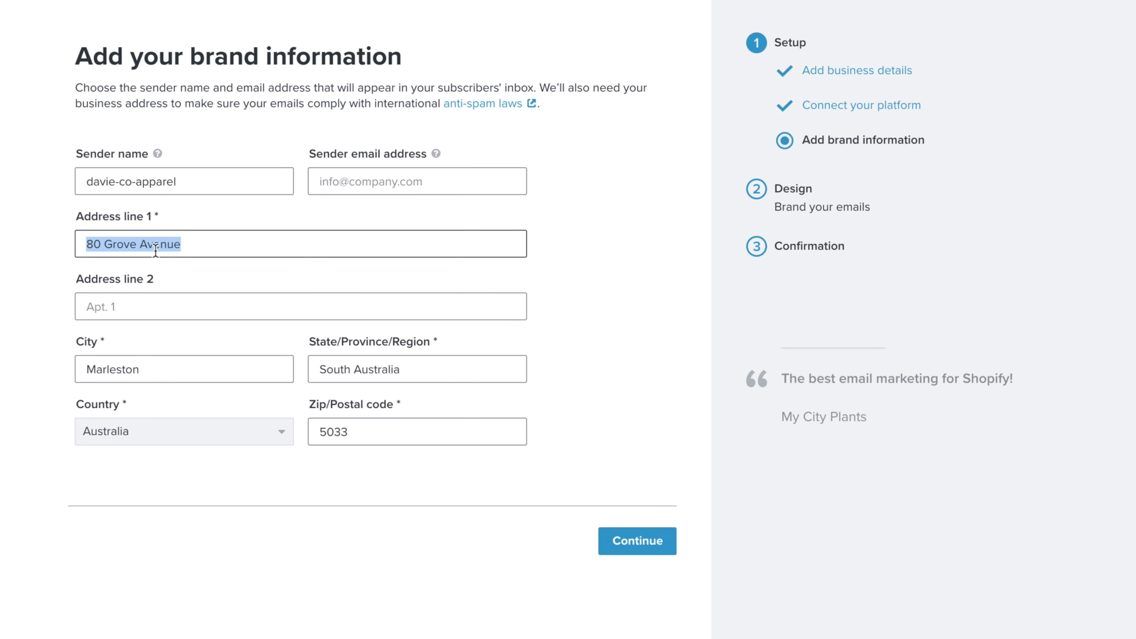
left_click(396, 170)
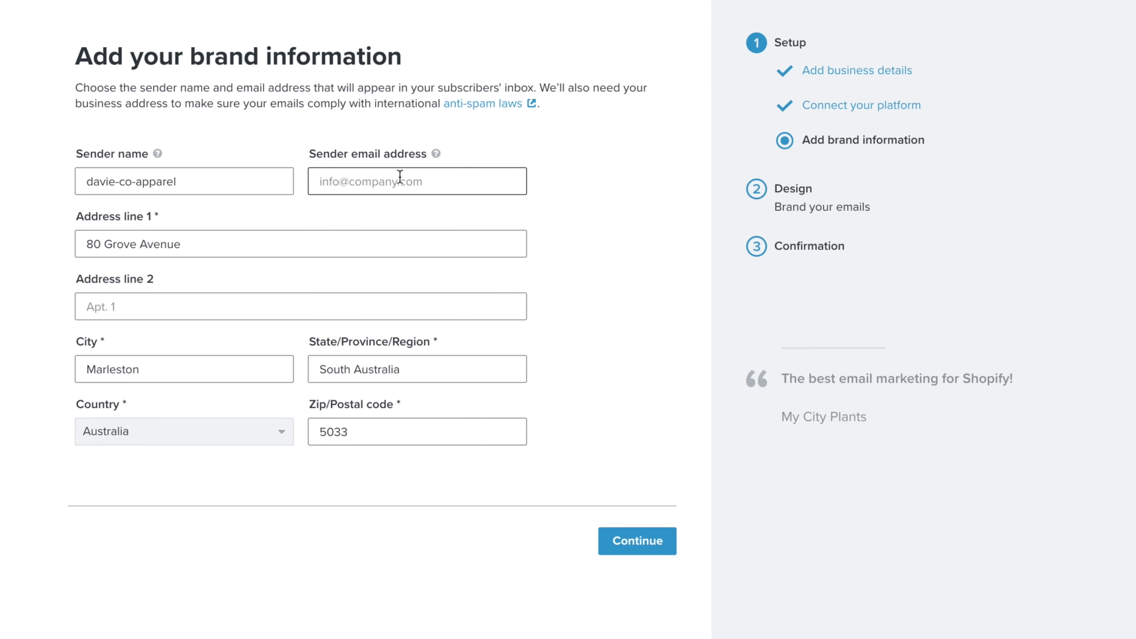
key("ctrl+v")
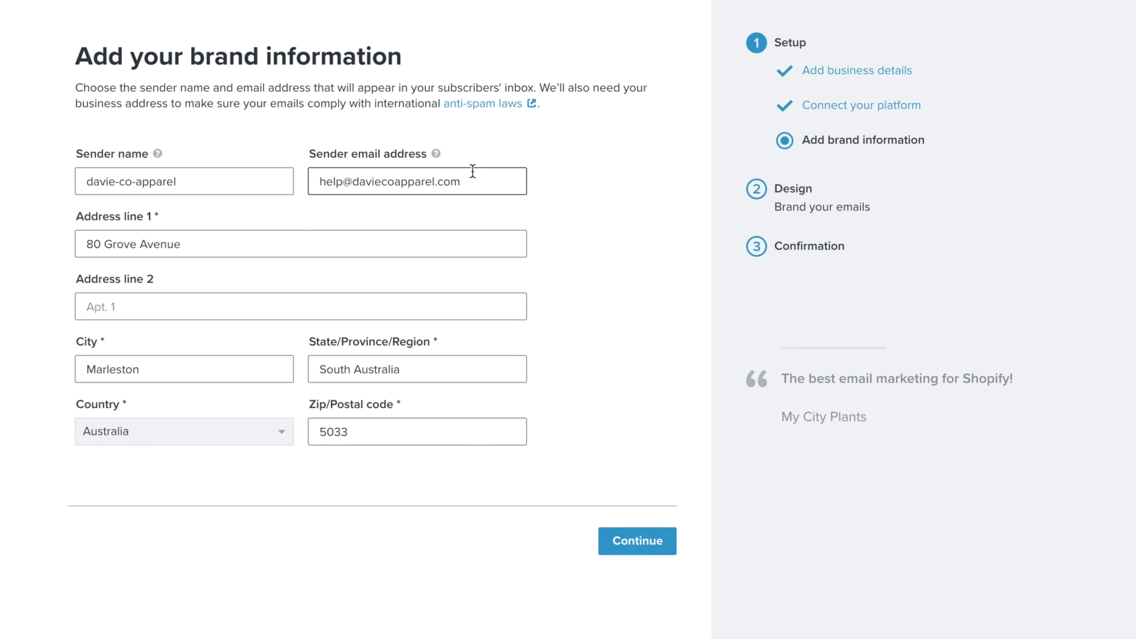
key("ctrl+a")
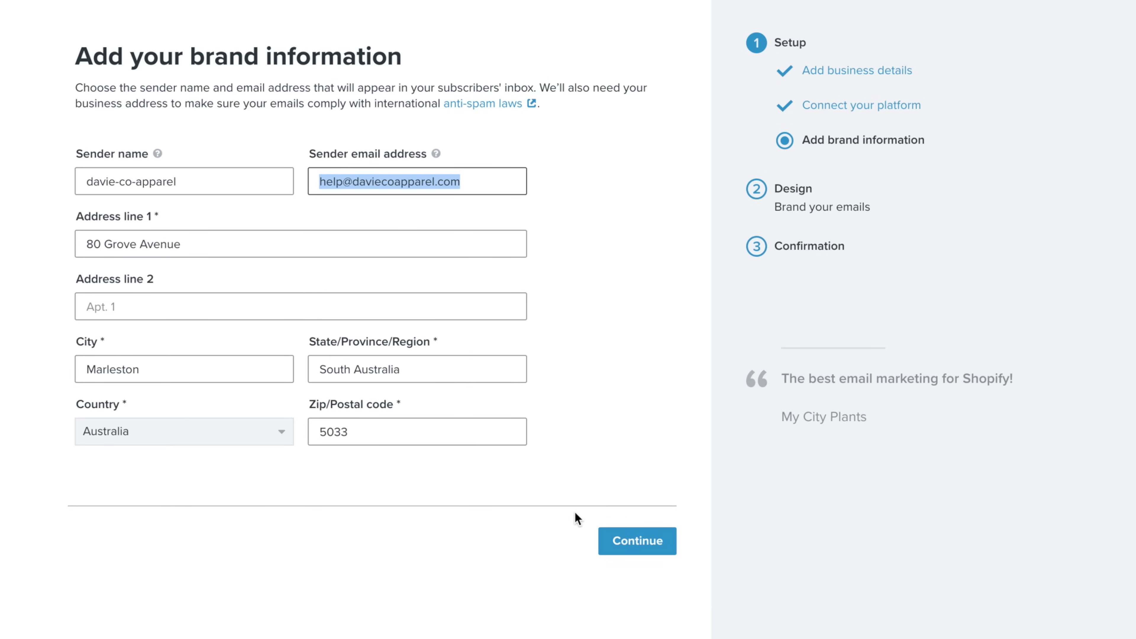
left_click(647, 552)
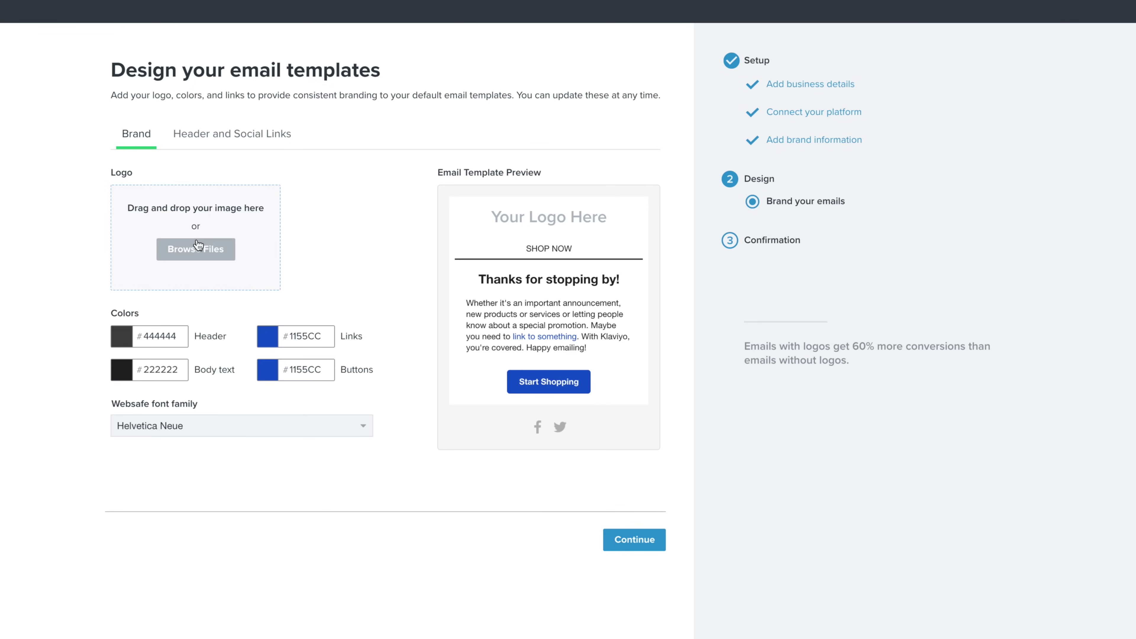
Review the default email template branding and its header and social links, then continue without changing them
left_click(154, 339)
key("Escape")
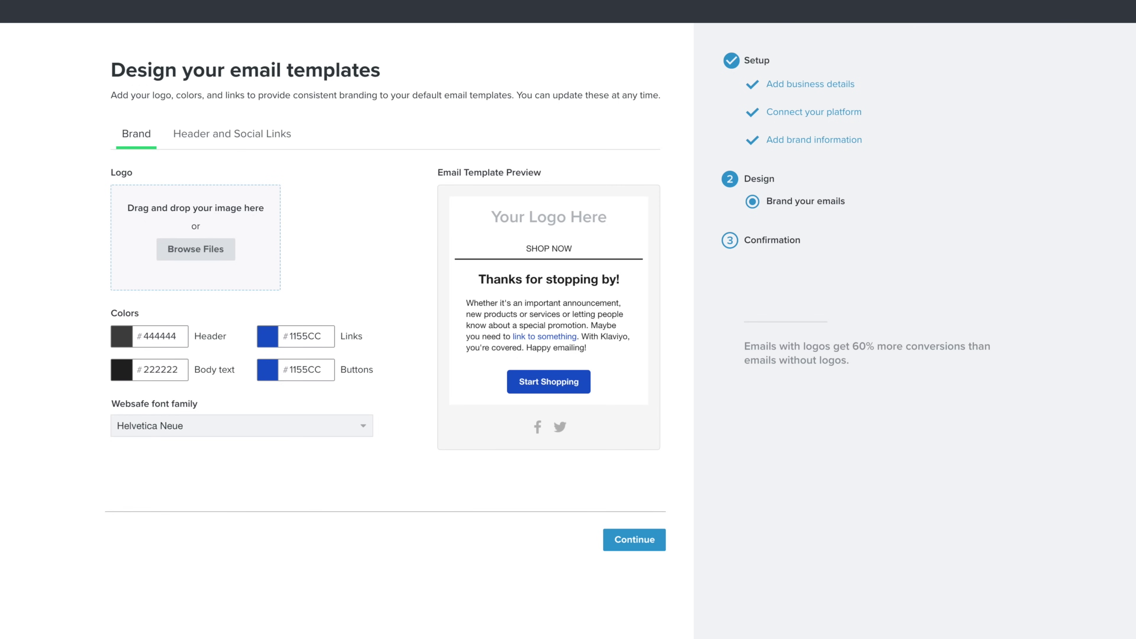
left_click(282, 138)
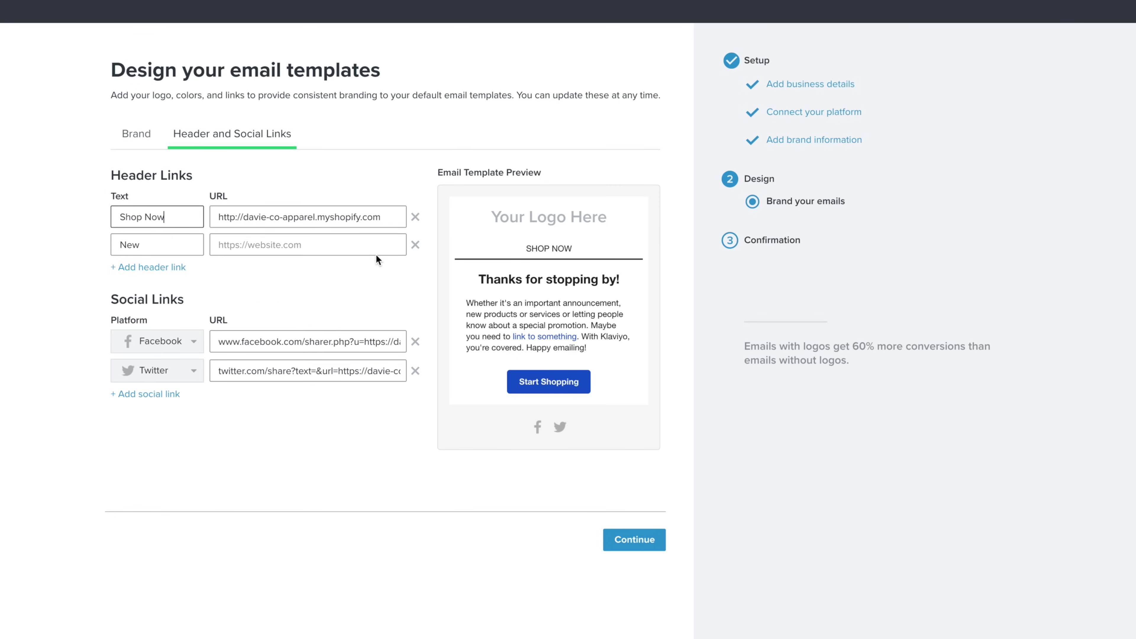
left_click_drag(390, 219, 152, 267)
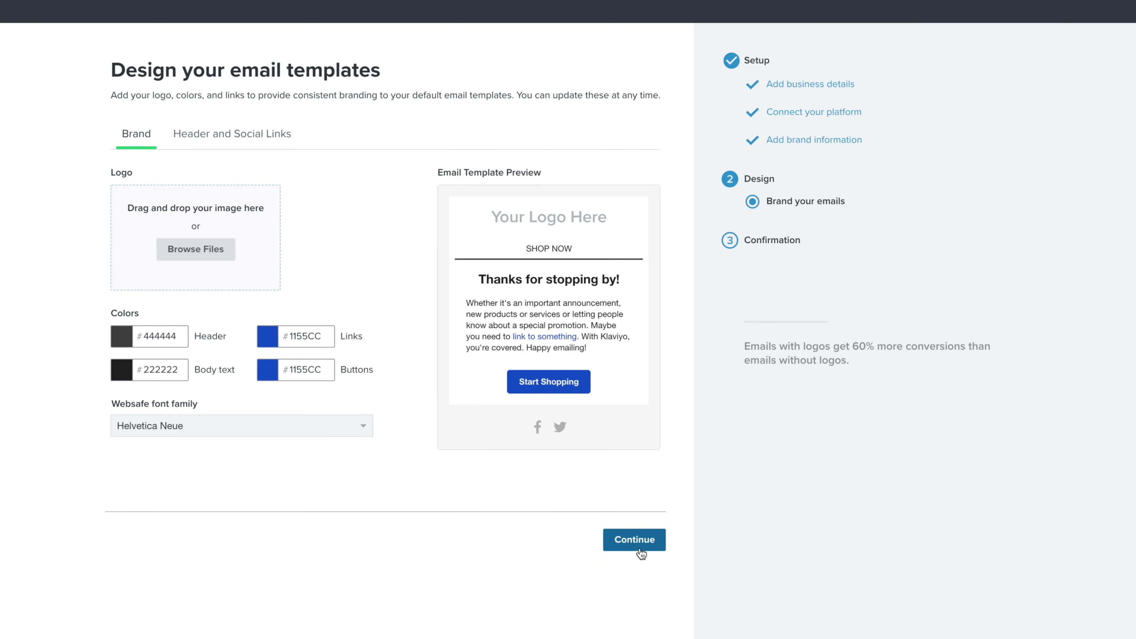
left_click(637, 542)
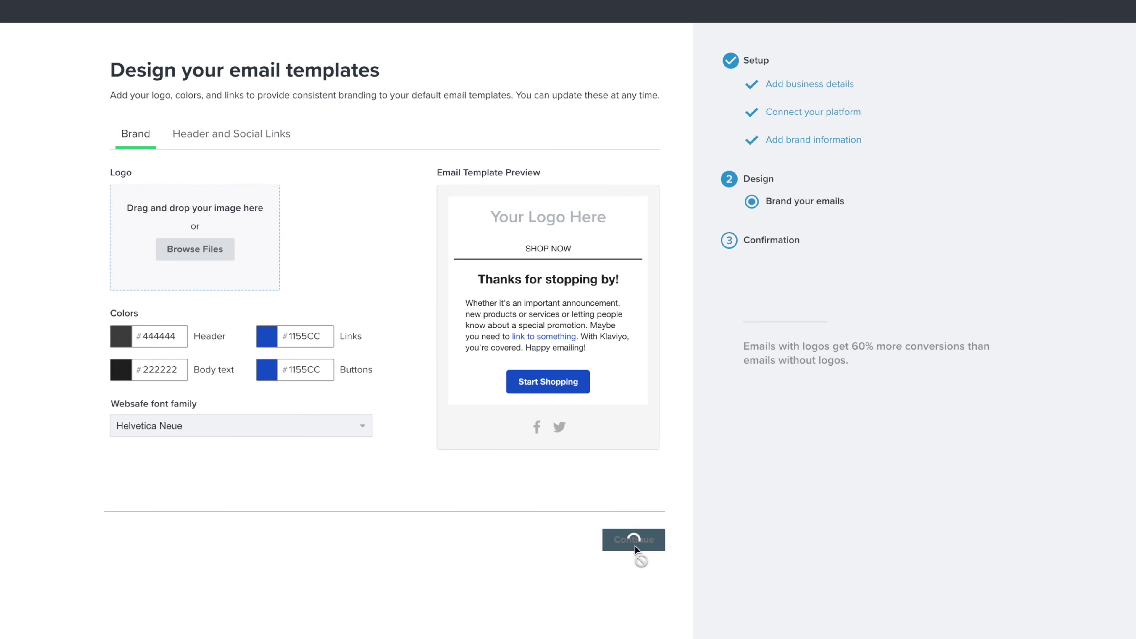
Switch to Gmail, open the Klaviyo confirmation message, confirm the email address, and return to Klaviyo
left_click(94, 23)
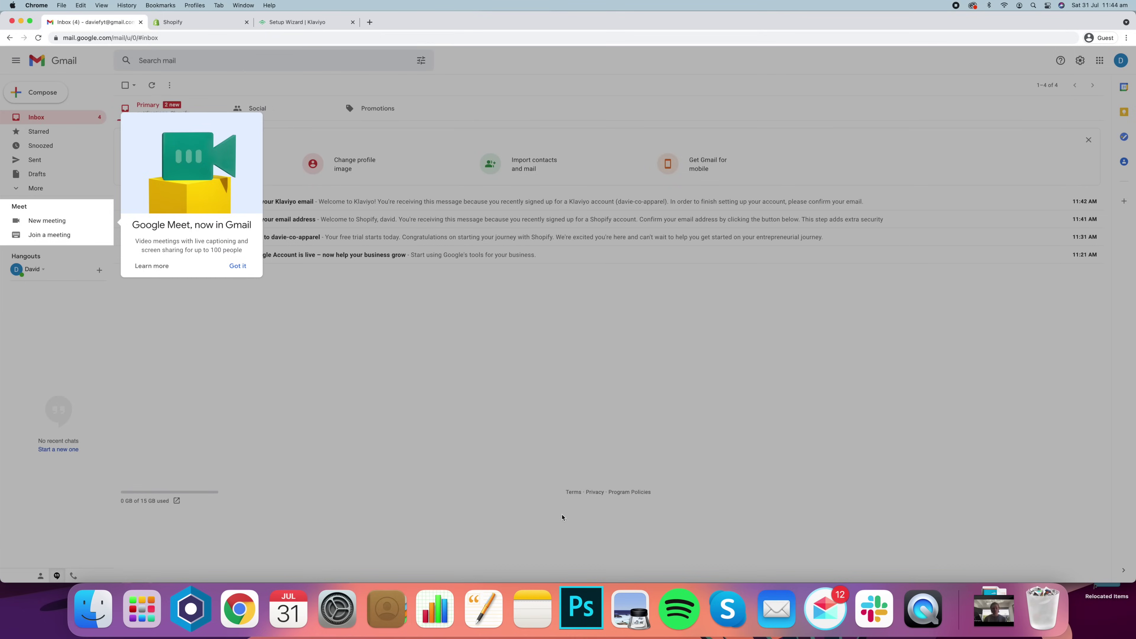
left_click(562, 517)
left_click(264, 201)
left_click(624, 363)
left_click(405, 22)
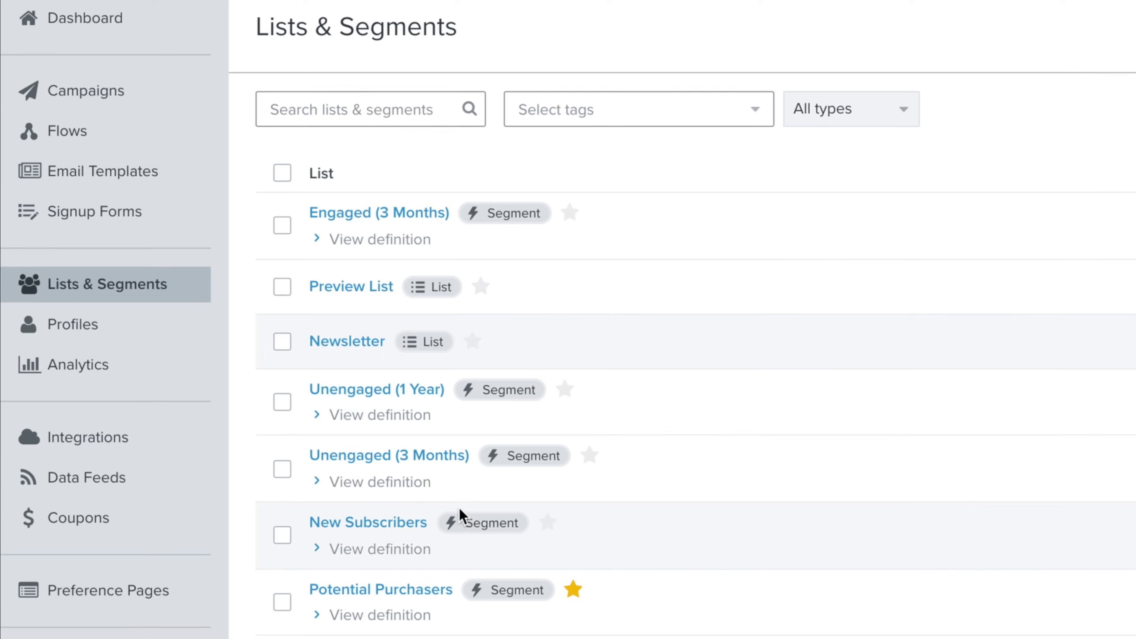
Examine the Lists & Segments page, comparing the Newsletter list with the New Subscribers segment
double_click(187, 288)
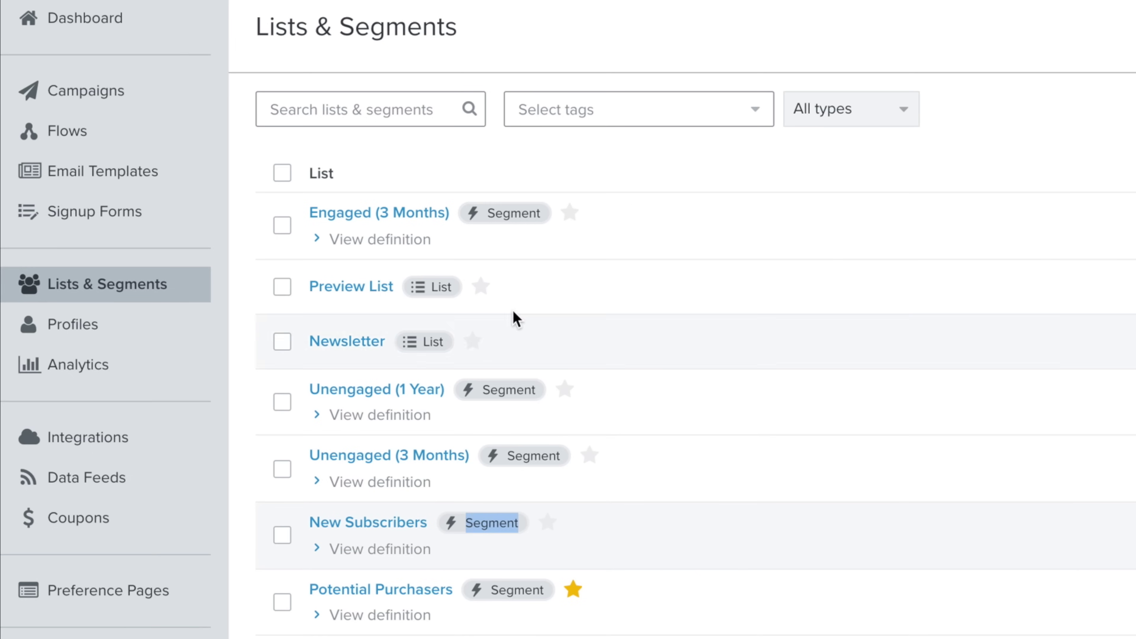
left_click(438, 342)
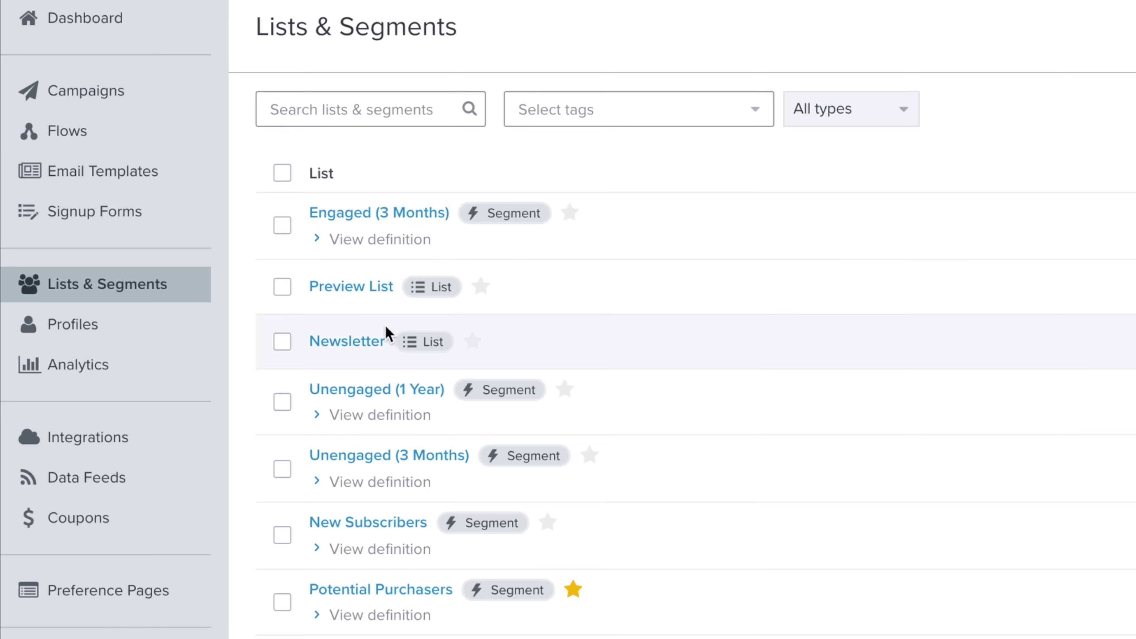
left_click_drag(442, 341, 430, 342)
double_click(430, 338)
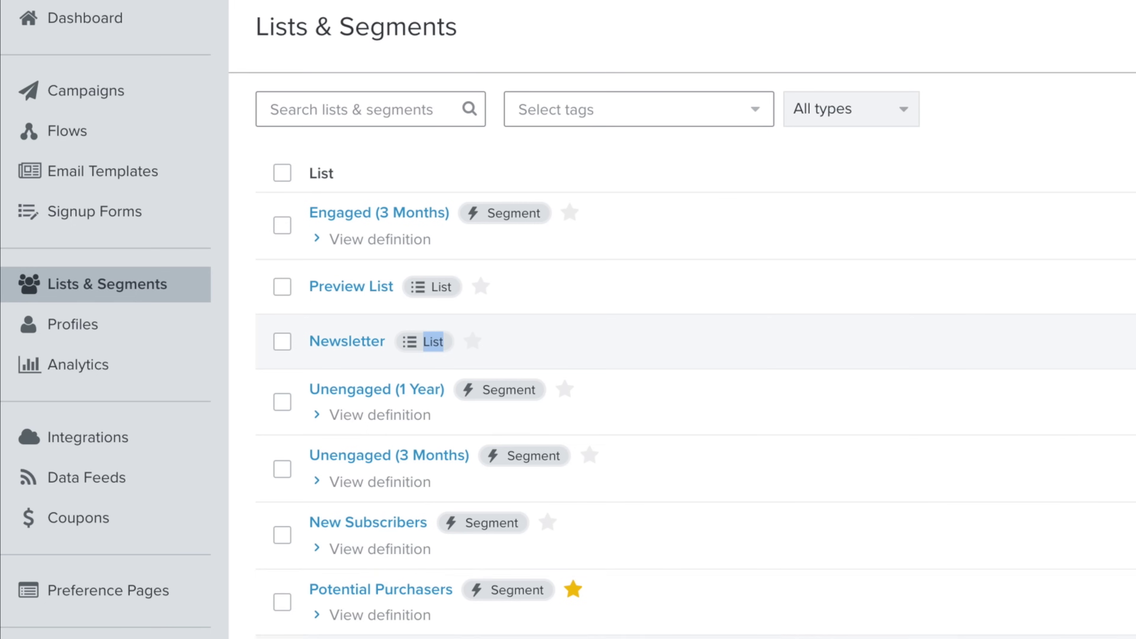
double_click(477, 523)
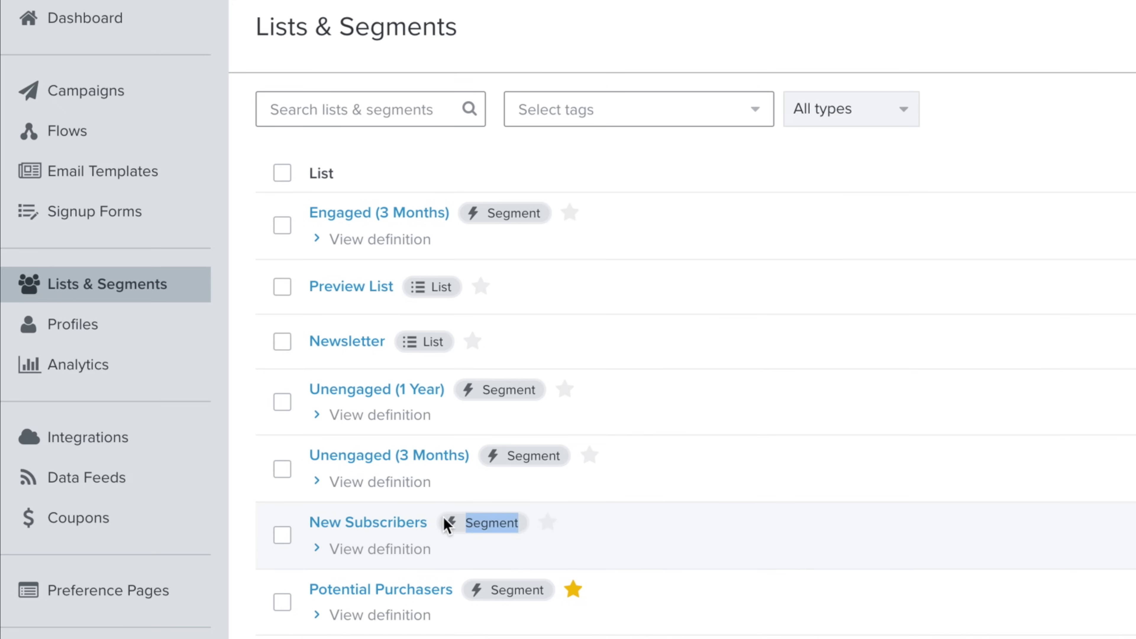
left_click(483, 528)
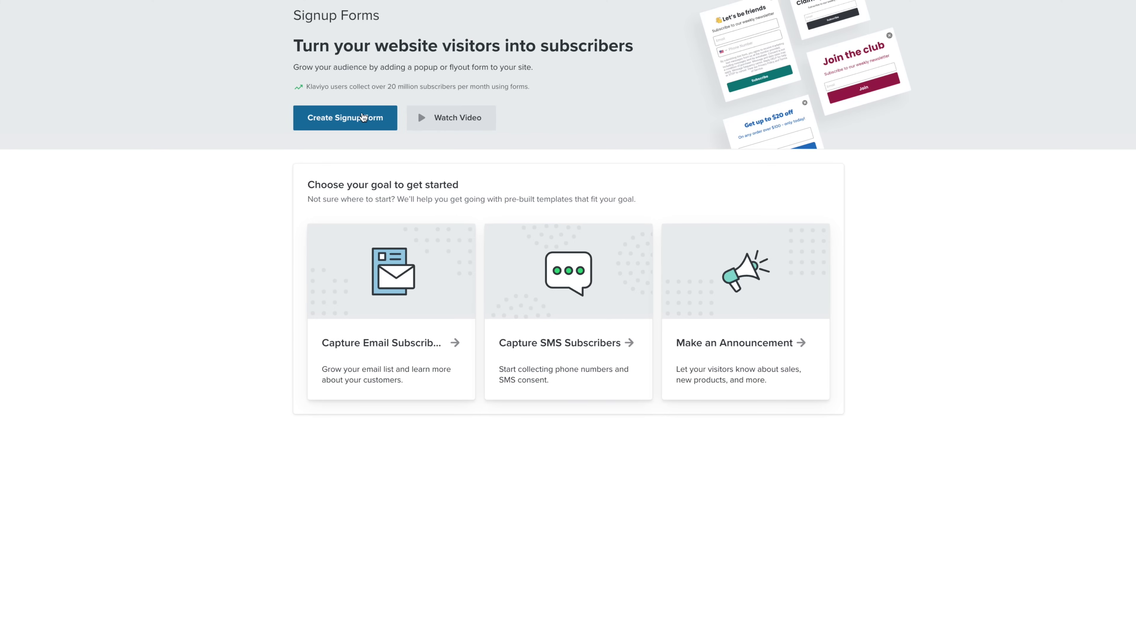
Create a popup signup form for the Newsletter list with the header "Sign up for 10% off" and preview its success message
left_click(363, 117)
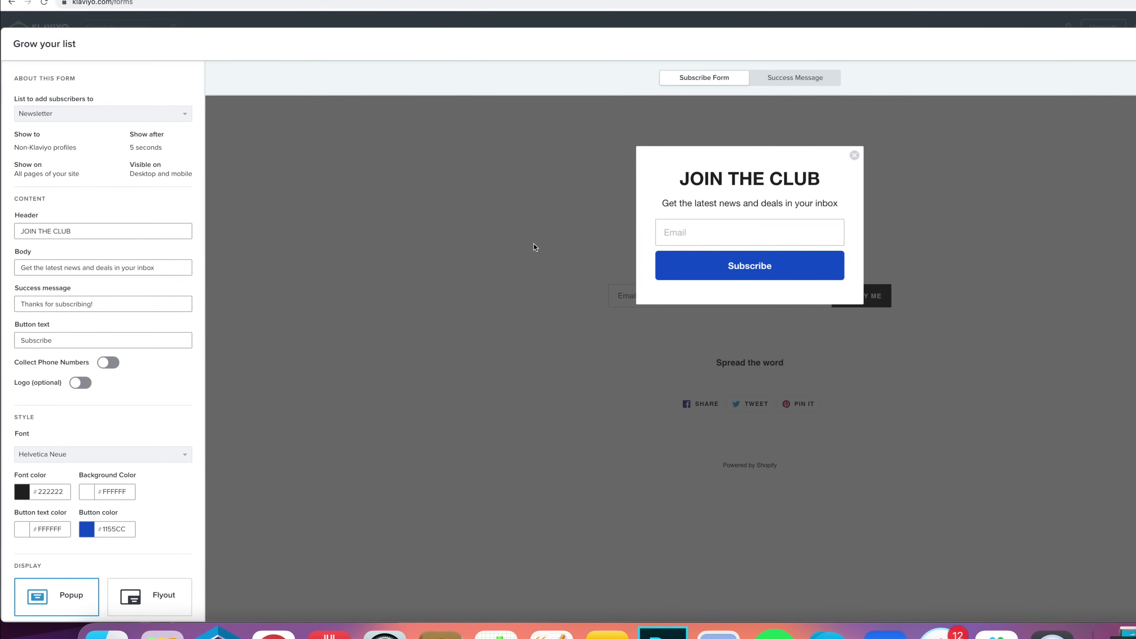
scroll(52, 470, "down", 2)
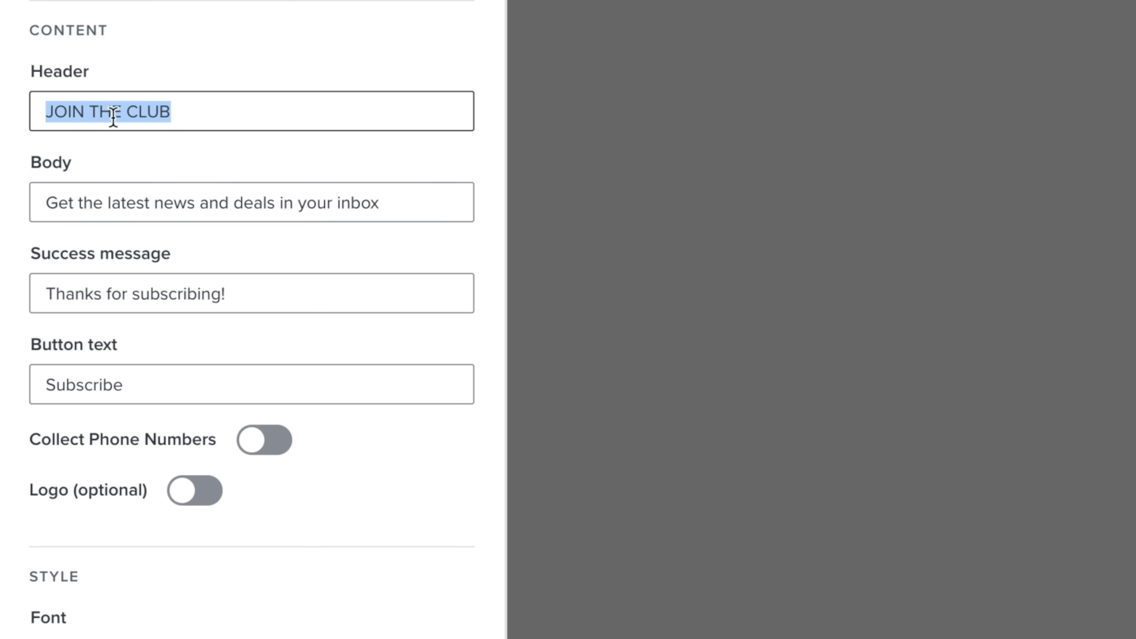
type("ign up for 10% off")
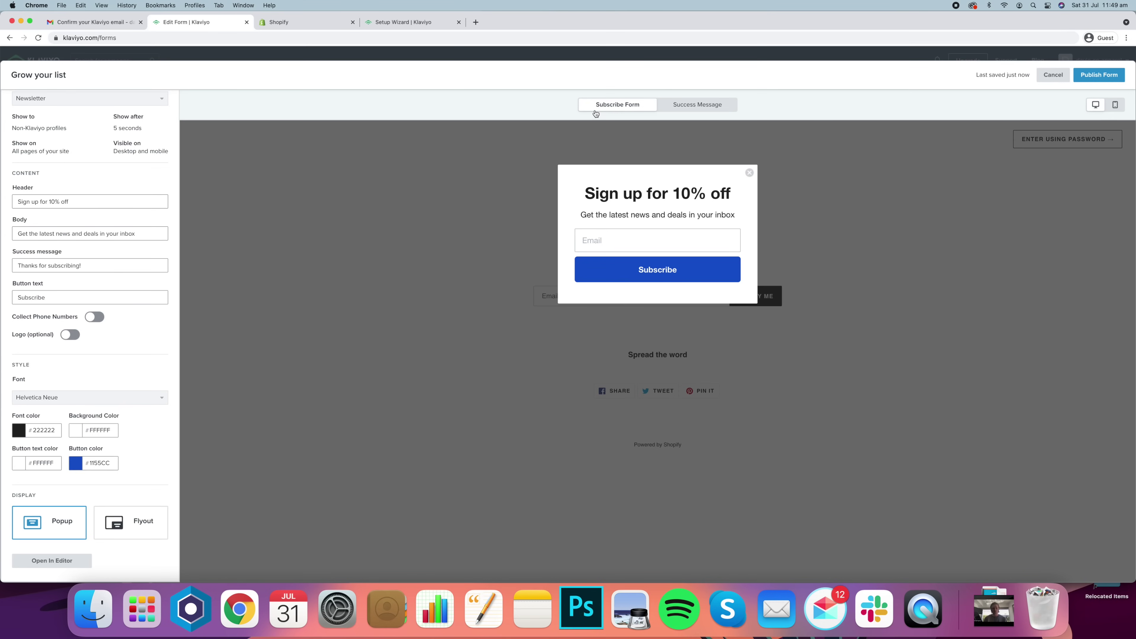
left_click(705, 105)
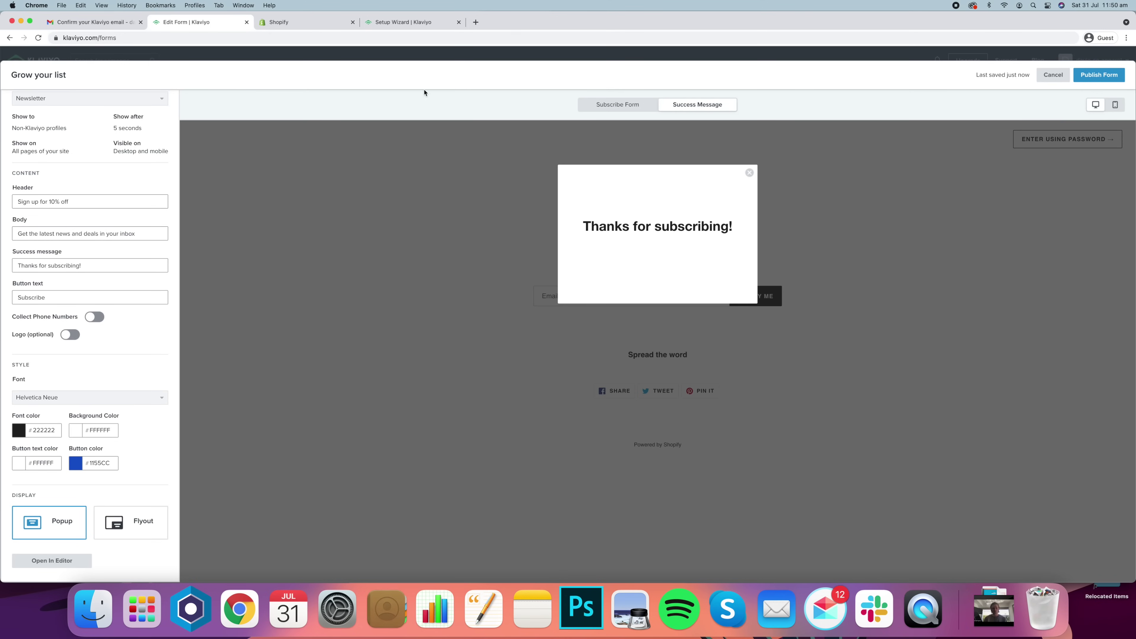
Switch to the Shopify admin and set up a percentage discount with the code "10off"
left_click(329, 24)
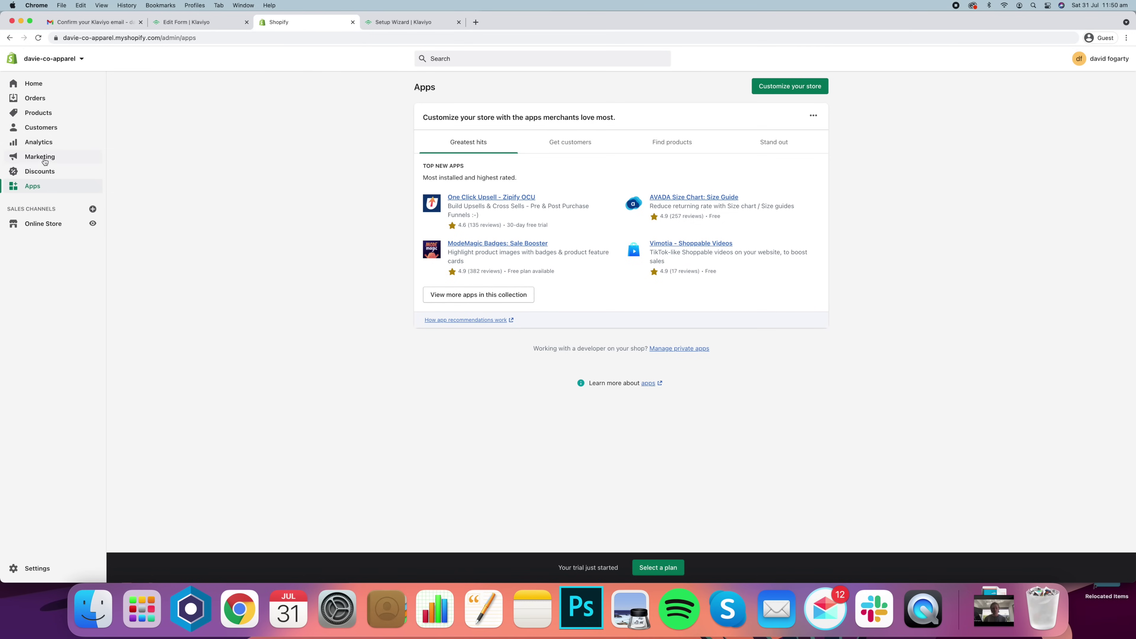
left_click(40, 171)
left_click(619, 316)
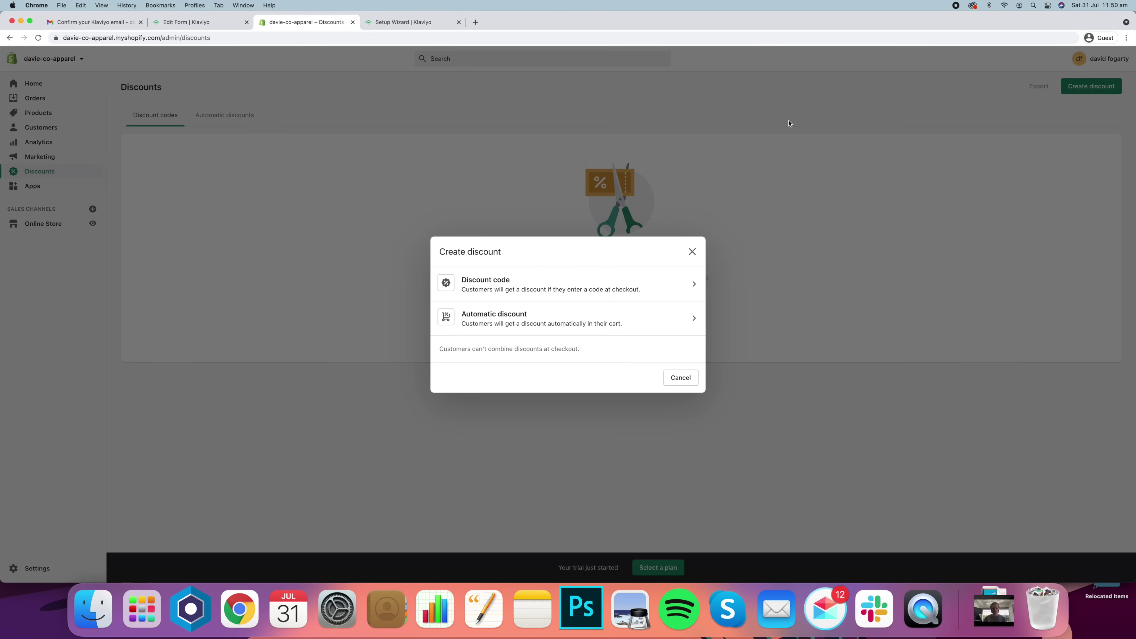
left_click(531, 285)
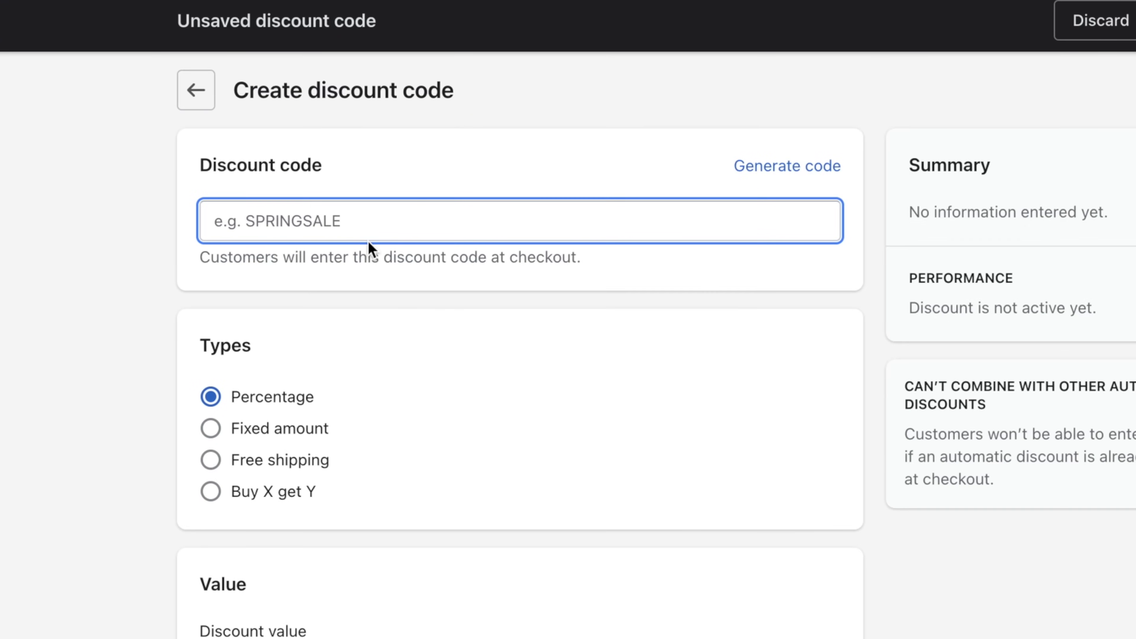
type("10off")
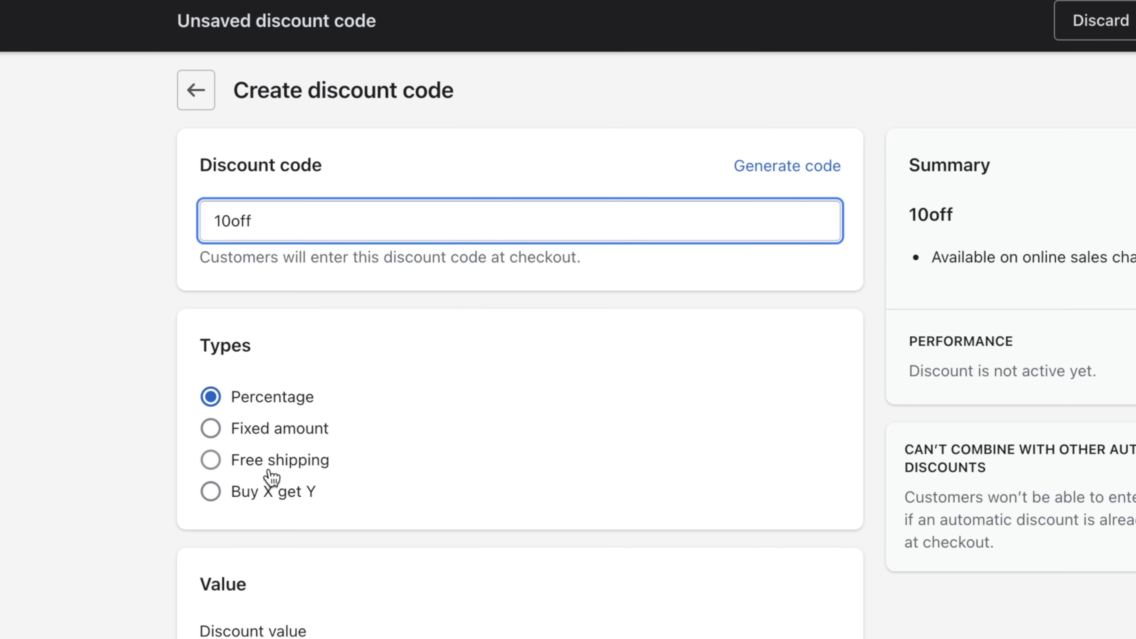
left_click(289, 399)
type("1")
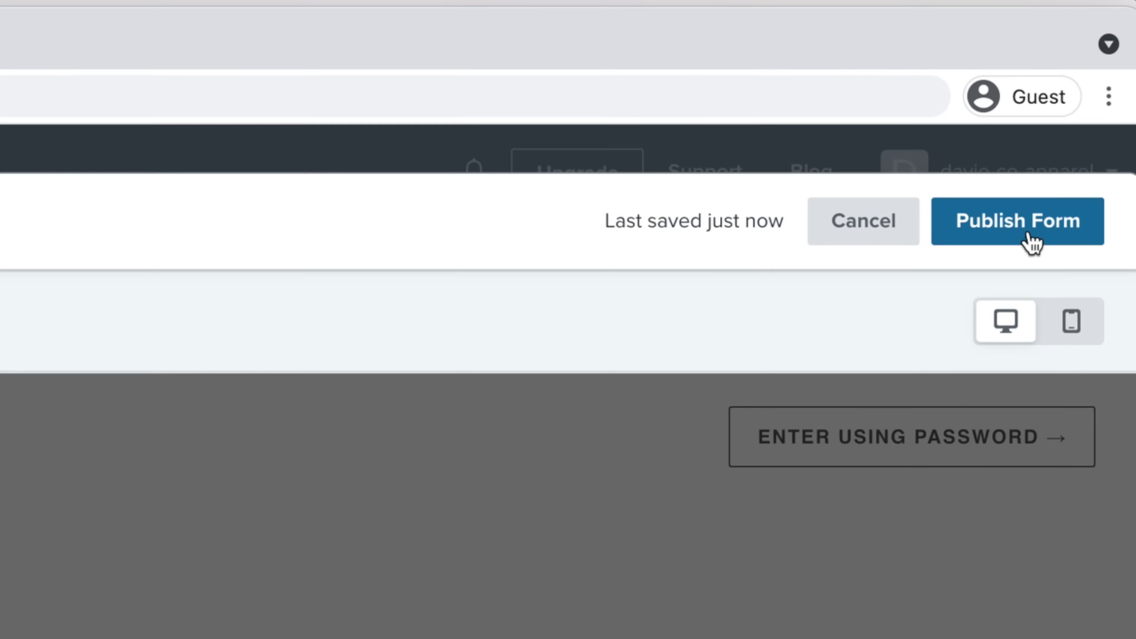
Publish the signup form in Klaviyo and open the live store to check it
left_click(1028, 229)
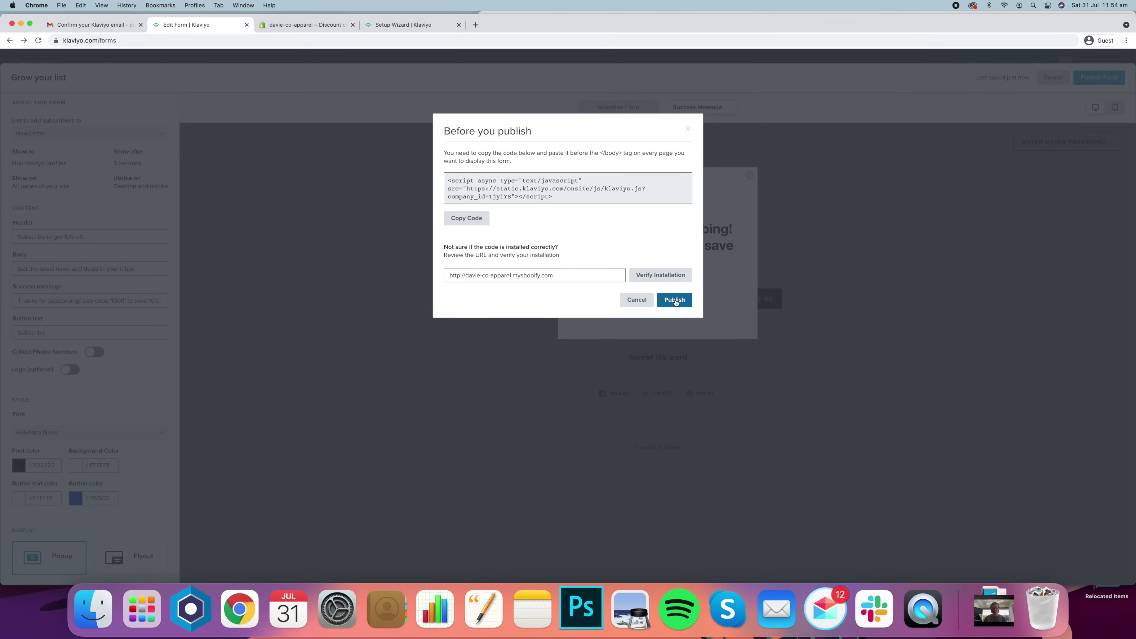
left_click(674, 300)
left_click(678, 245)
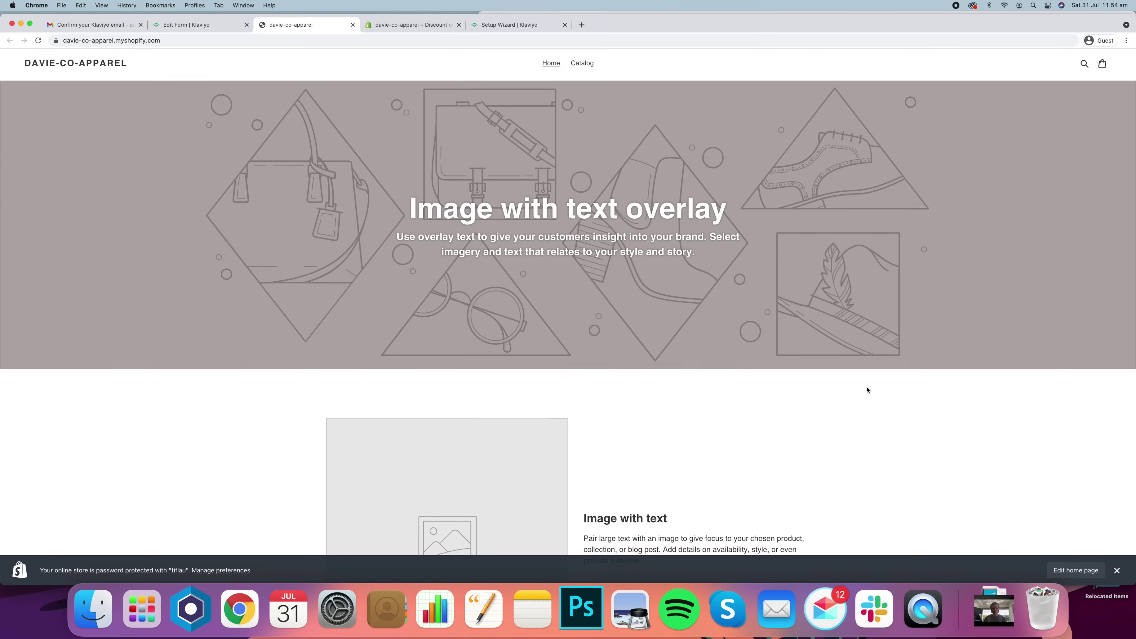
Test the signup popup on the storefront by subscribing with an email address
scroll(867, 387, "down", 10)
scroll(669, 347, "up", 8)
scroll(669, 348, "up", 6)
left_click(611, 329)
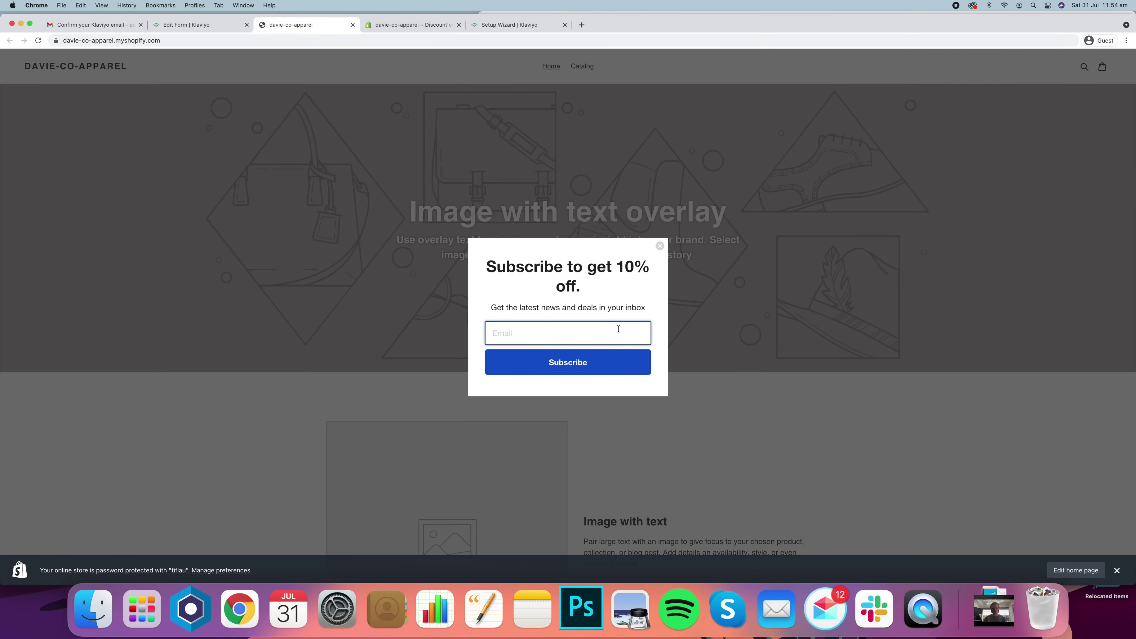
left_click(633, 374)
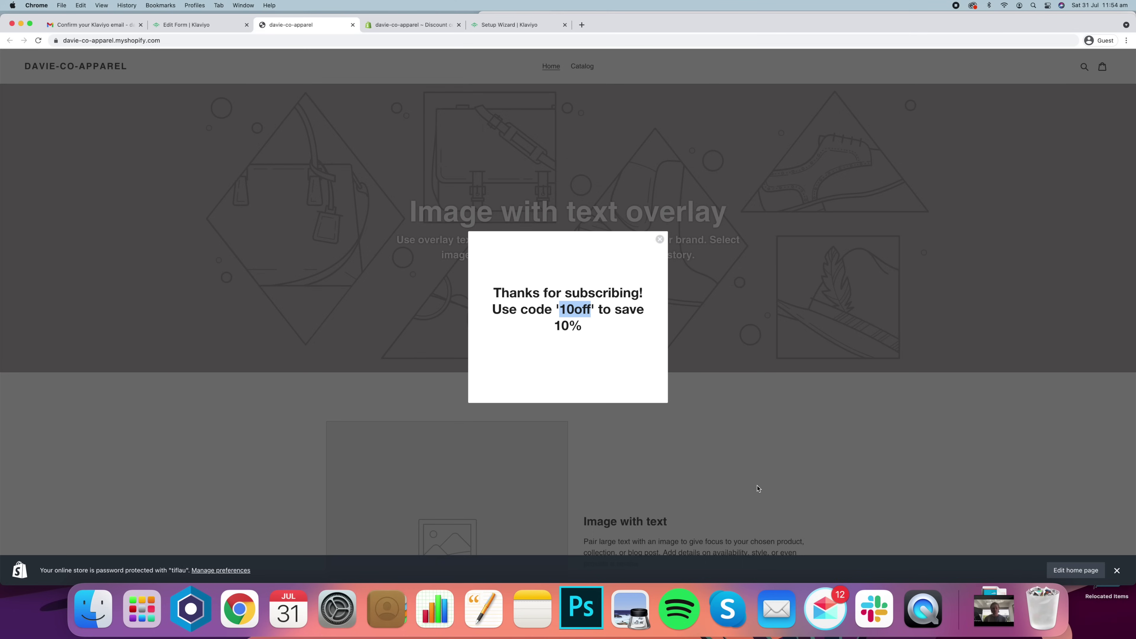
Return to Klaviyo and create the first email campaign, selecting its default name for editing
left_click(207, 28)
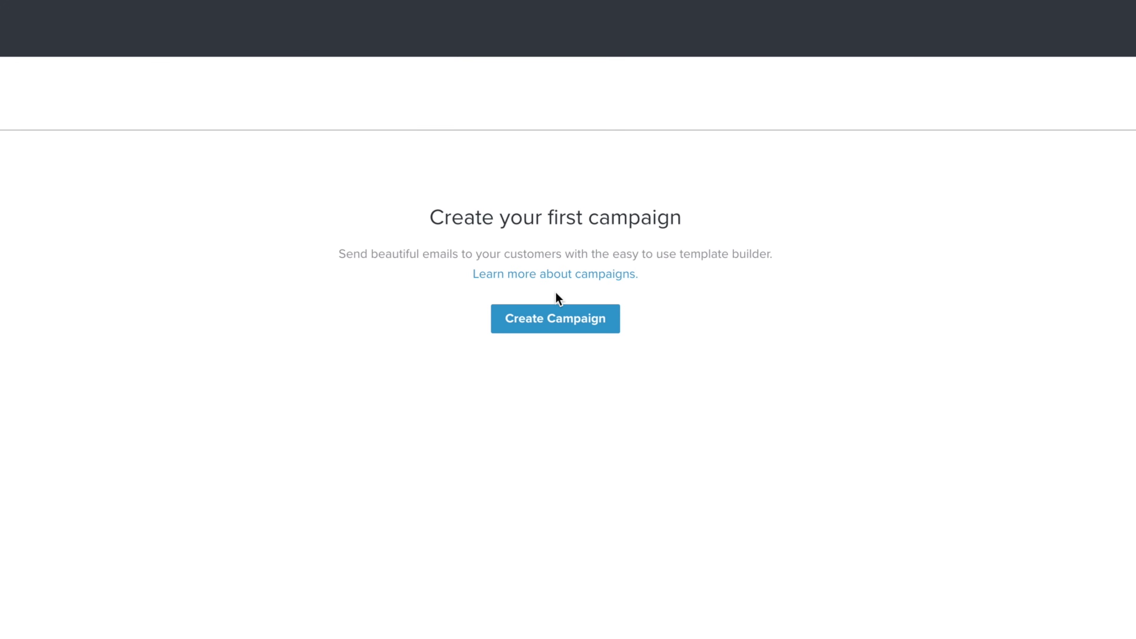
left_click(559, 312)
triple_click(451, 300)
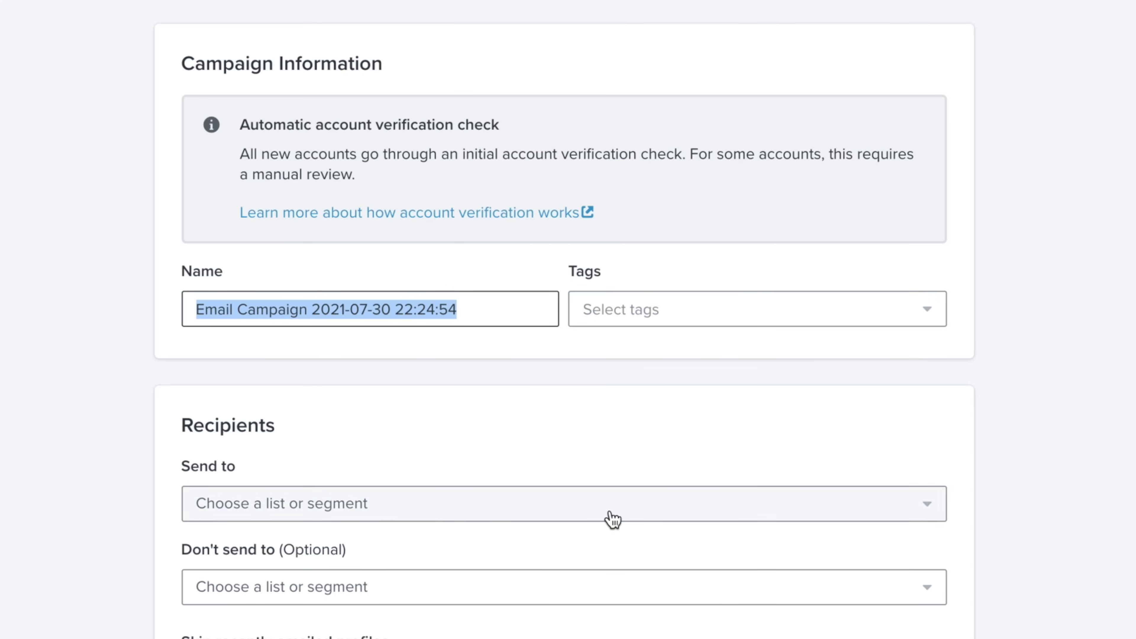
Examine the lists and segments offered as the campaign's recipients and exclusions
left_click(624, 513)
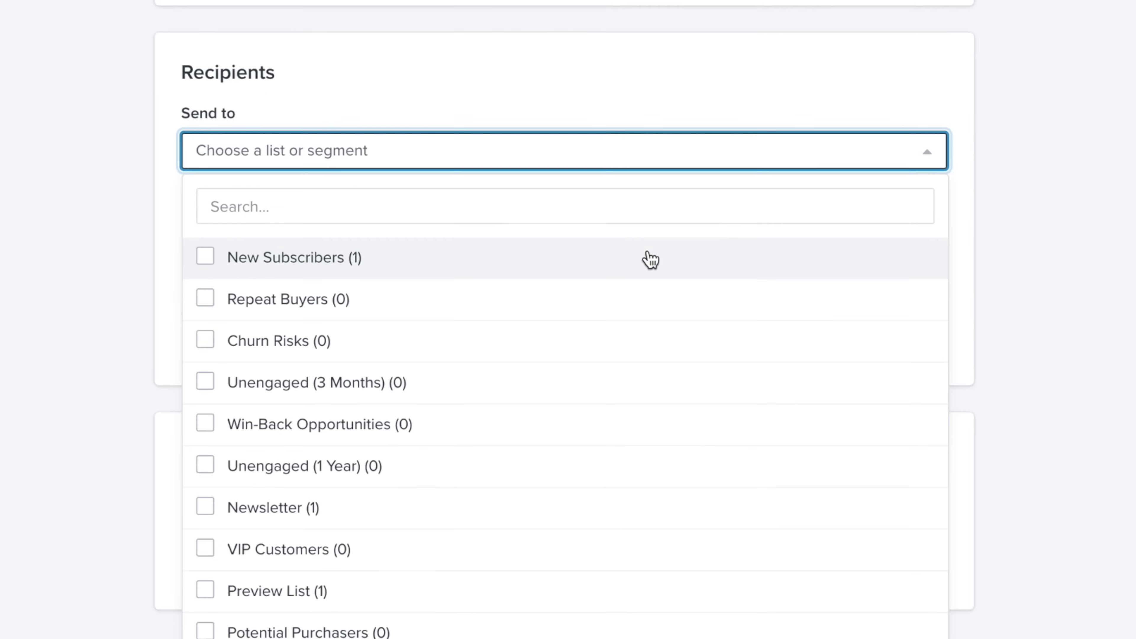
left_click(965, 53)
left_click(511, 246)
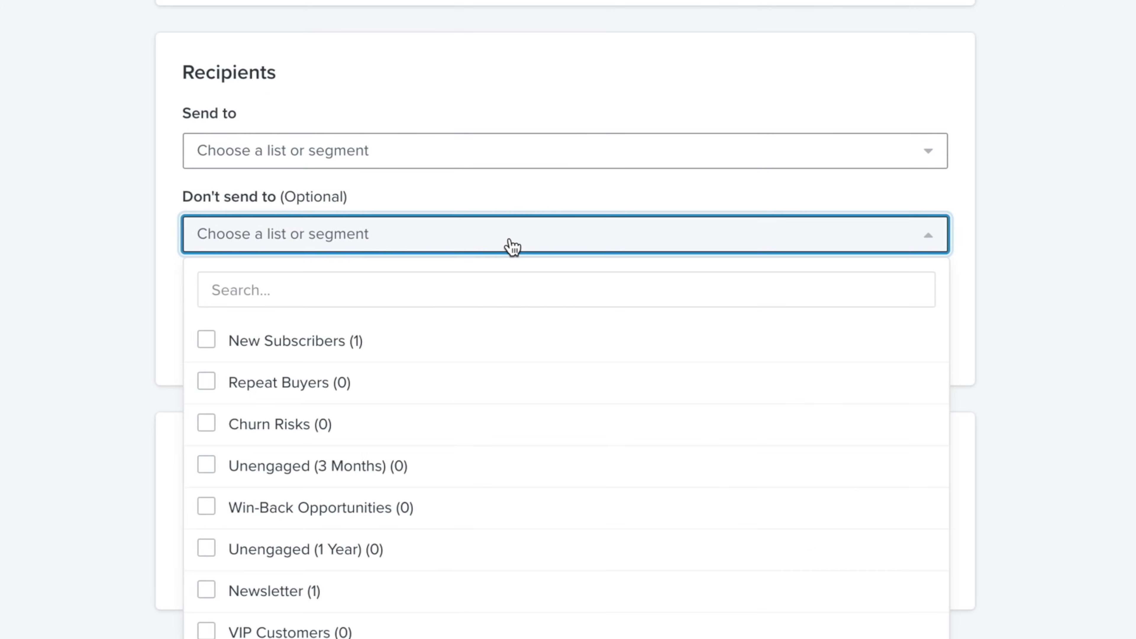